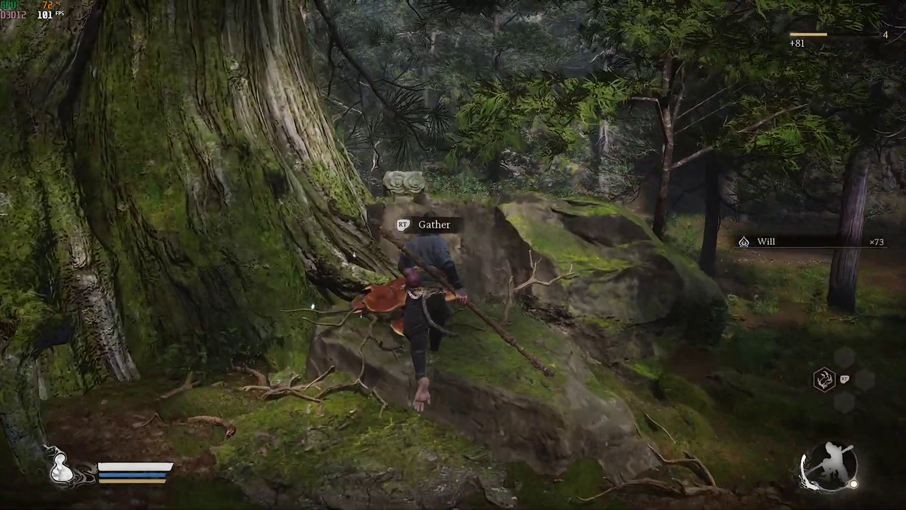
Gather the red mushroom and climb over the rock past the stone statue
key("e")
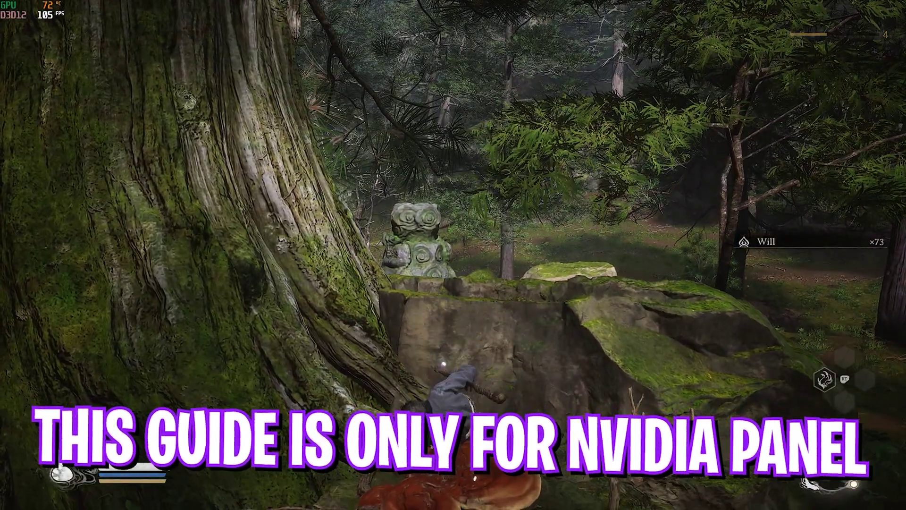
key("space")
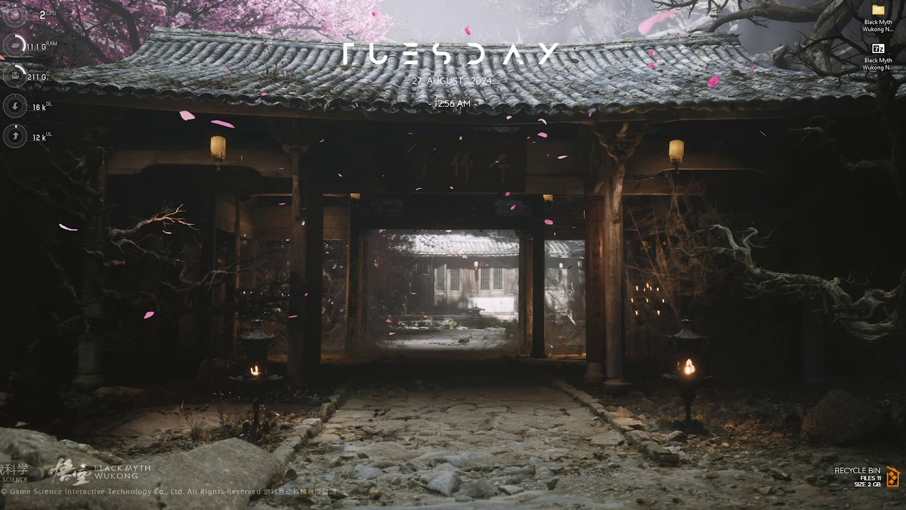
Confirm in GeForce Experience that Game Ready Driver 560.94 is the latest, then minimize it
key("super")
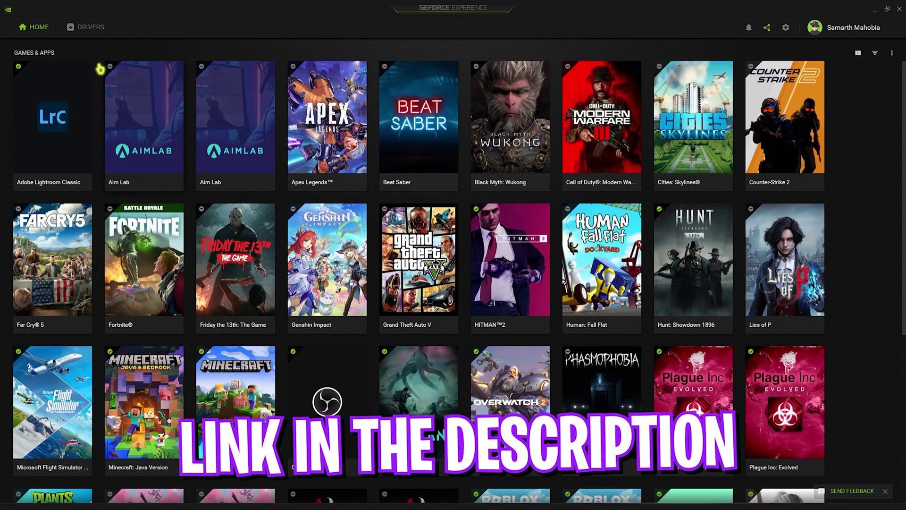
left_click(89, 33)
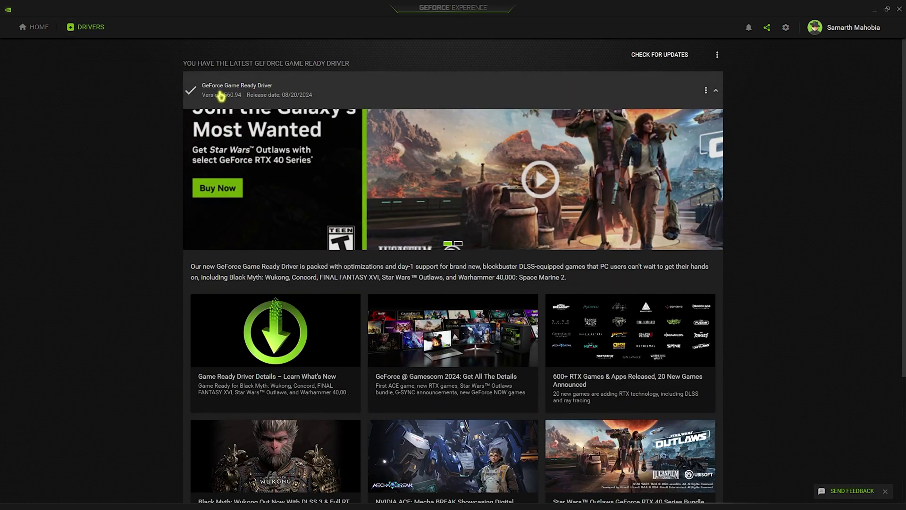
left_click(718, 55)
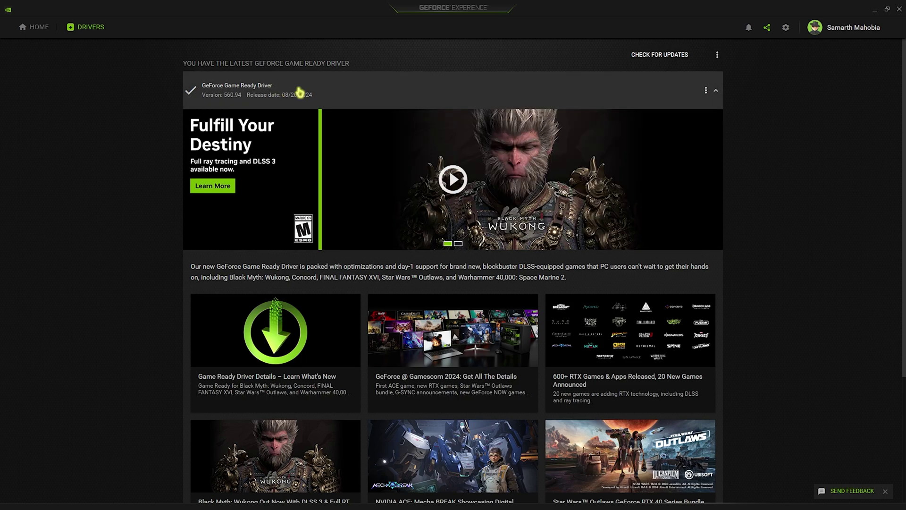
left_click(874, 9)
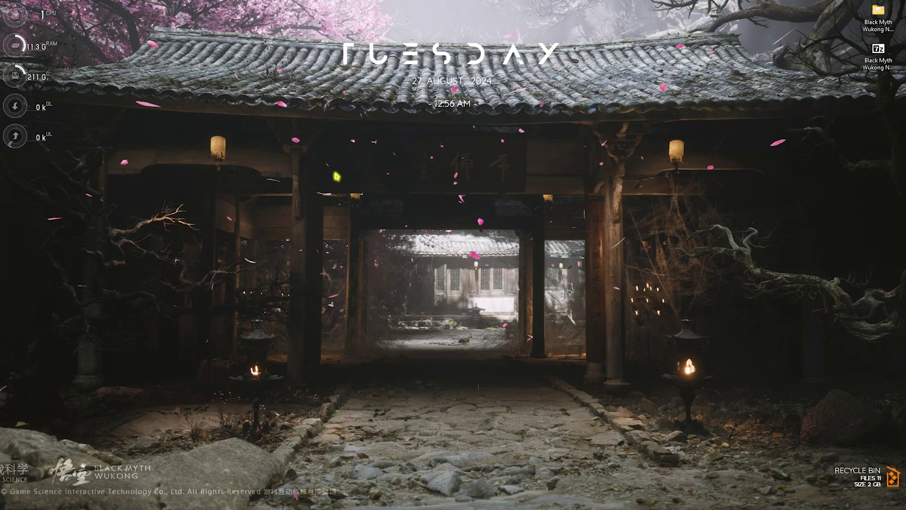
Launch NVIDIA Control Panel through Start search and its Microsoft Store page
key("super")
type("nvidia")
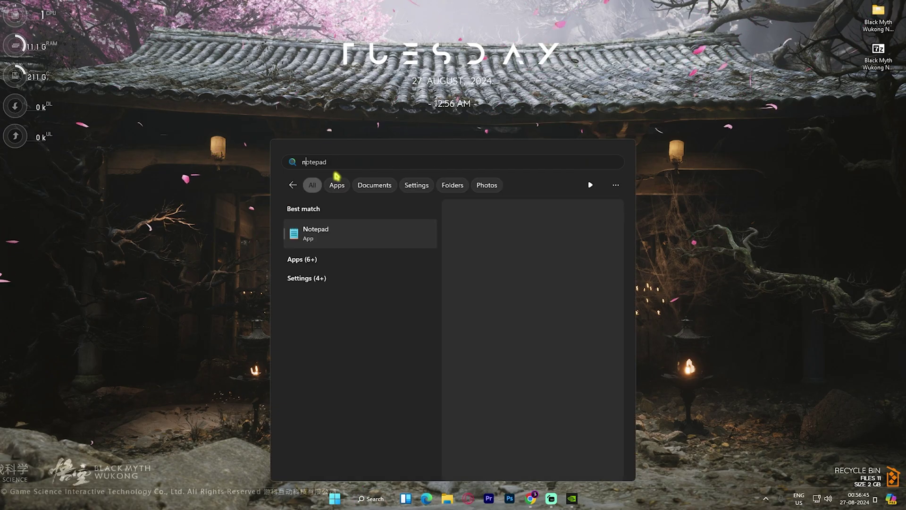
key("Return")
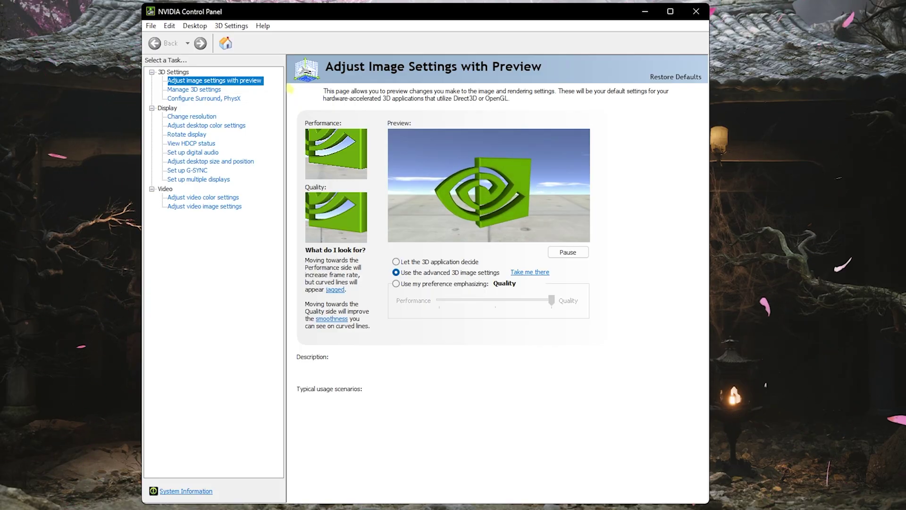
key("super")
type("microsoft Store")
key("Escape")
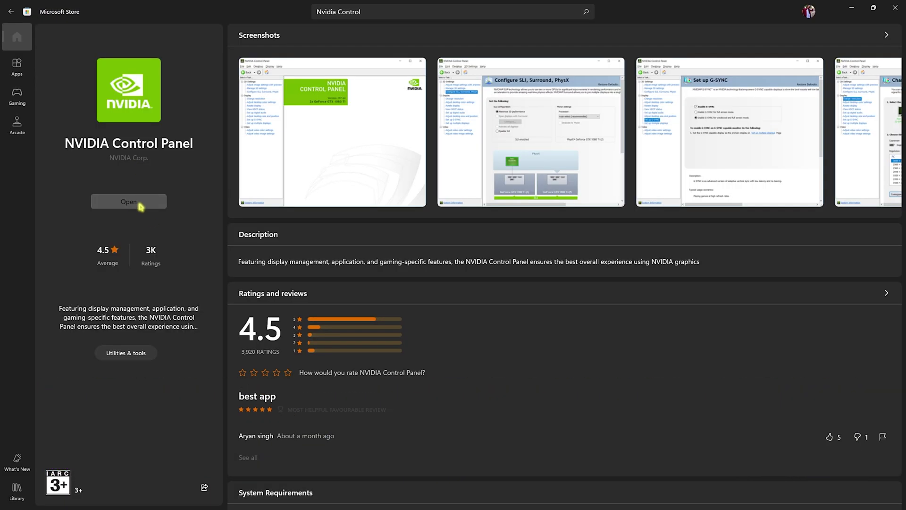
left_click(137, 202)
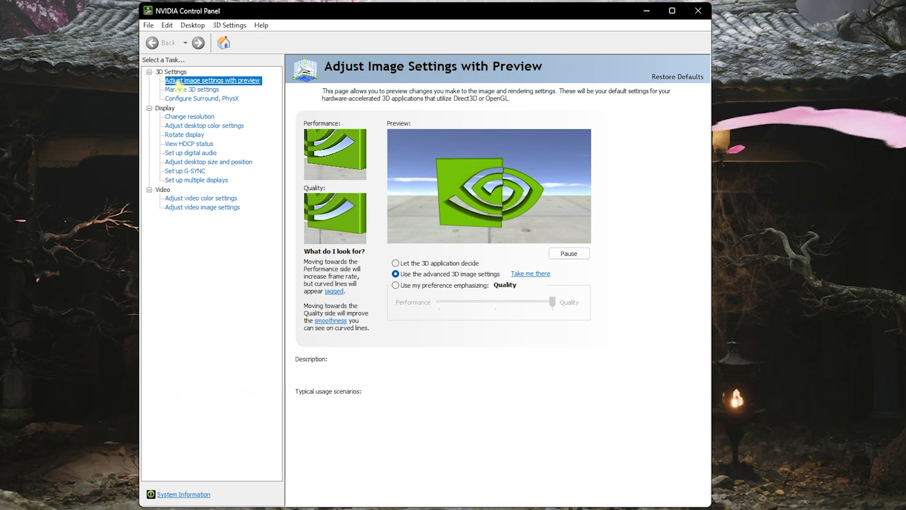
Add b1-Win64-Shipping.exe as a custom program under Manage 3D Settings > Program Settings
mouse_move(415, 277)
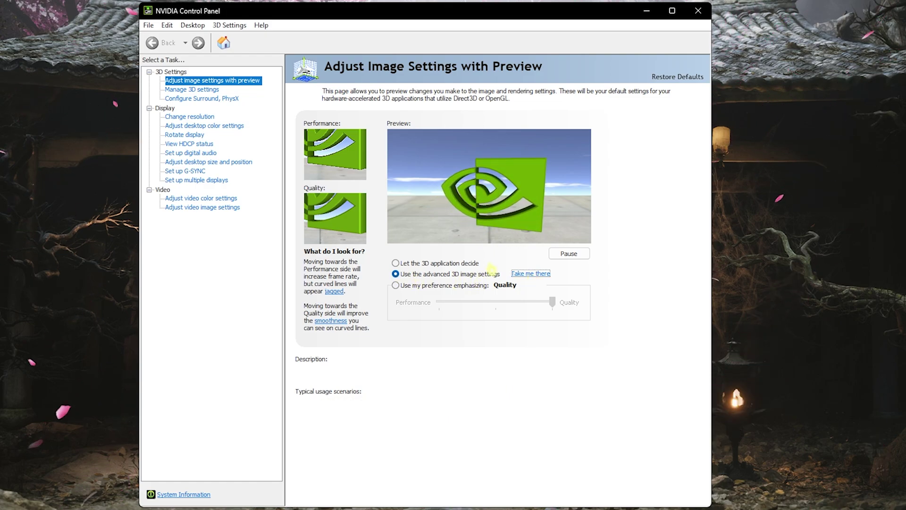
left_click(192, 89)
left_click(374, 143)
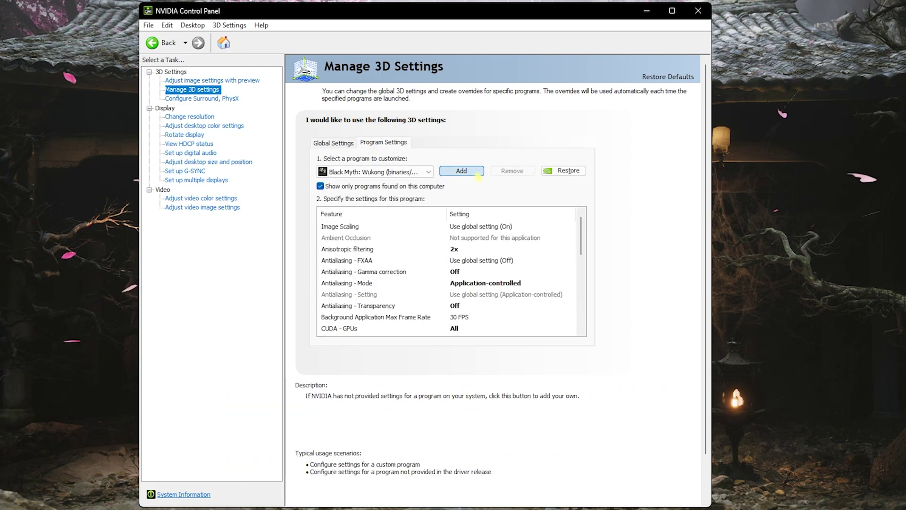
left_click(462, 170)
left_click(529, 361)
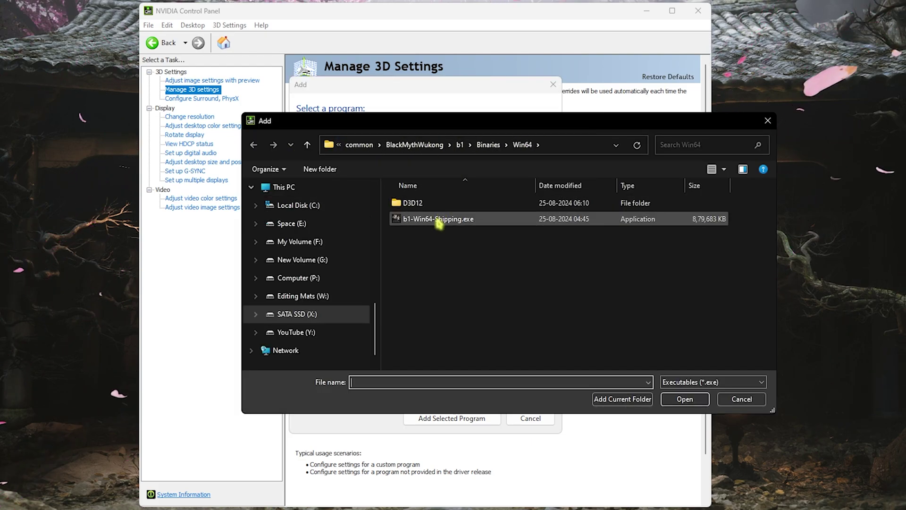
left_click(401, 224)
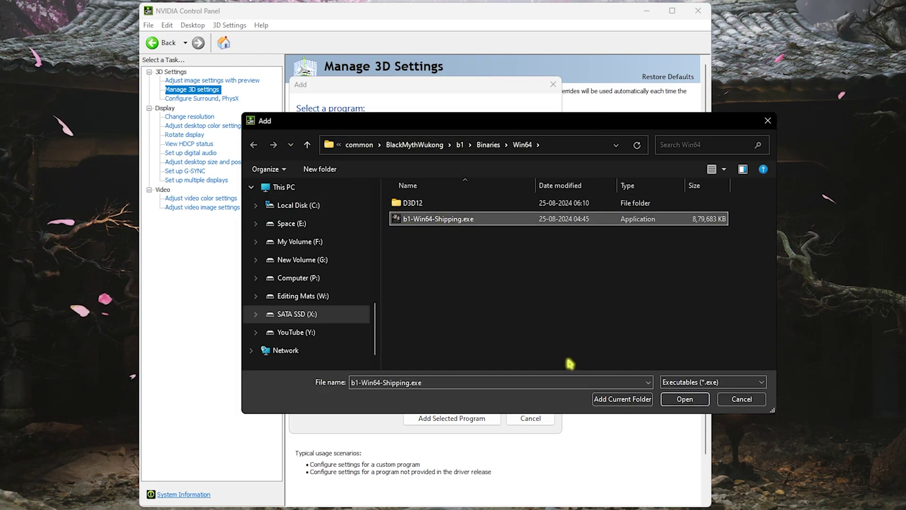
left_click(685, 399)
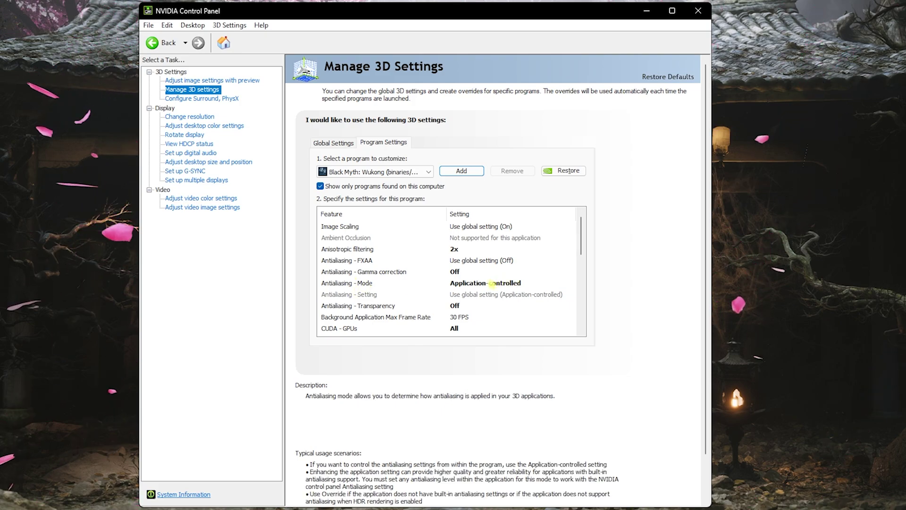
scroll(492, 283, "down", 1)
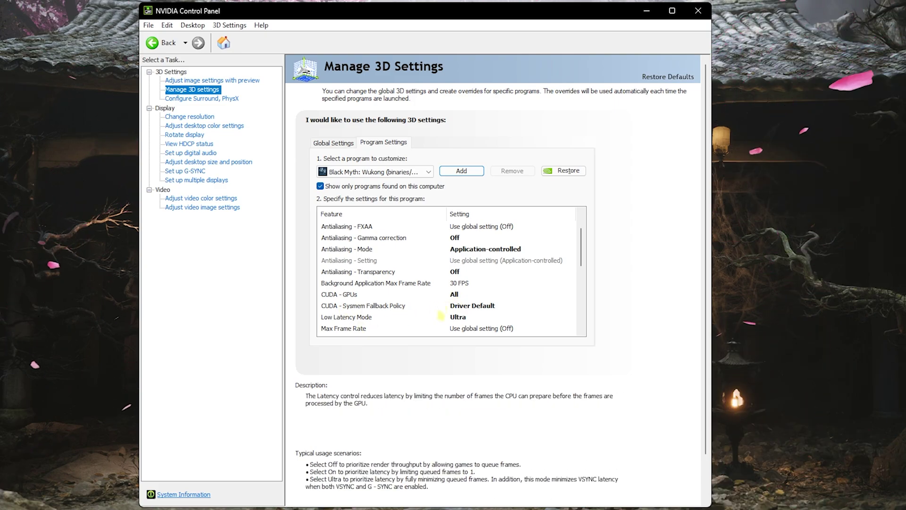
scroll(359, 274, "down", 3)
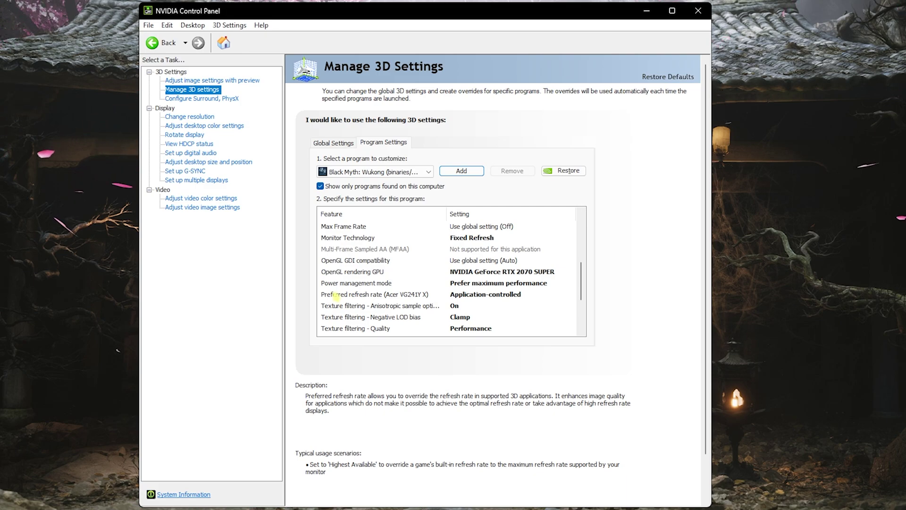
scroll(453, 278, "down", 1)
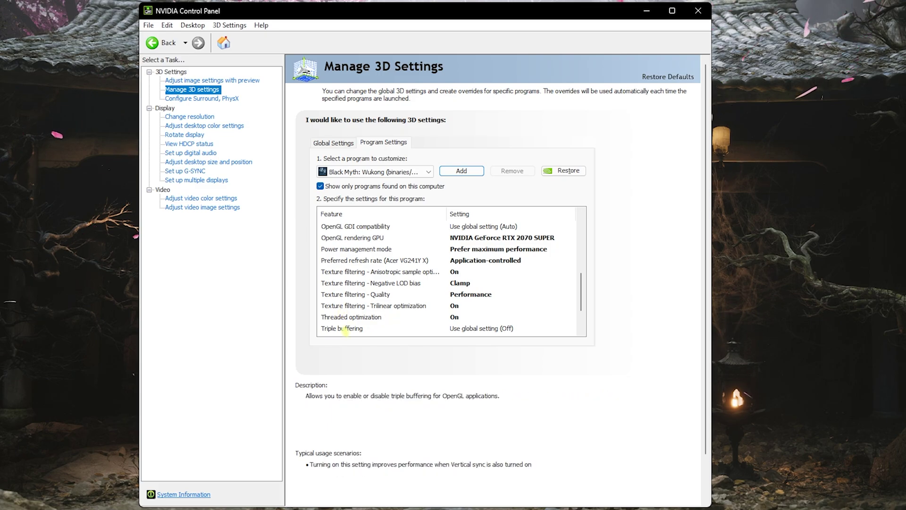
scroll(350, 321, "down", 2)
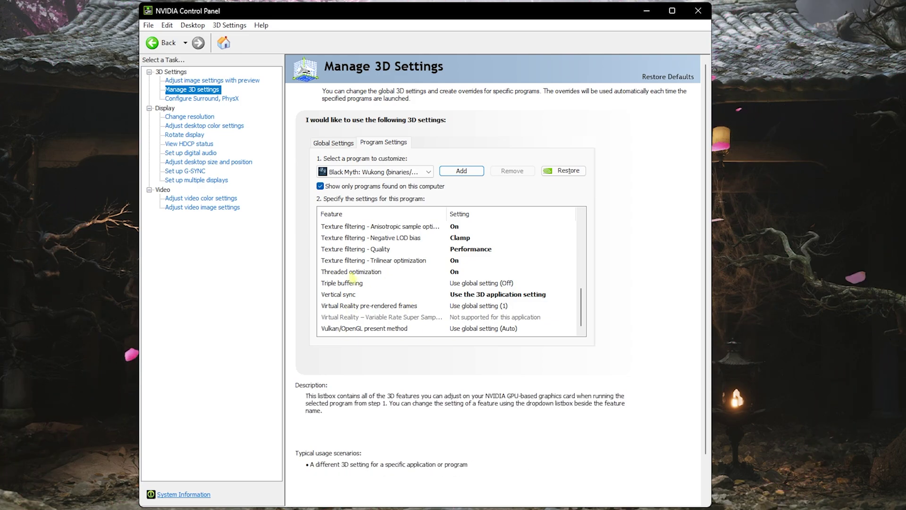
Set the PhysX processor to the NVIDIA GeForce RTX 2070 SUPER
left_click(185, 99)
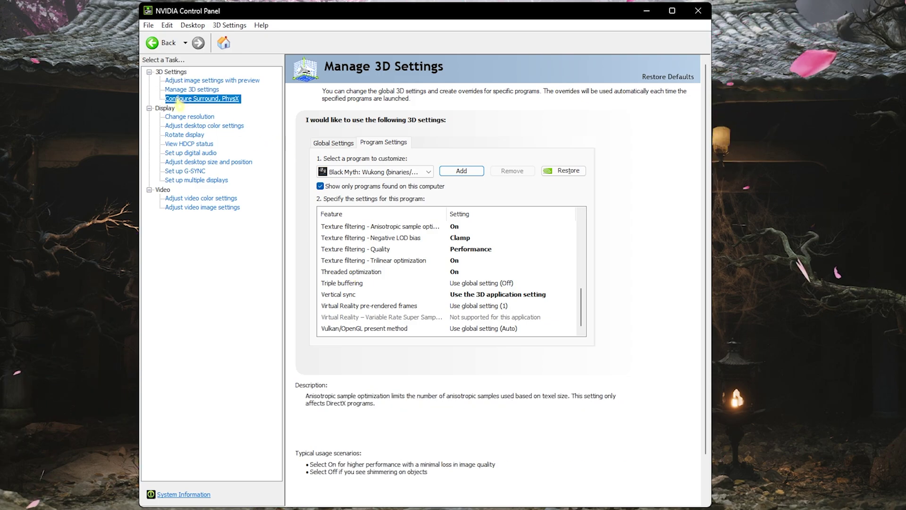
left_click(534, 162)
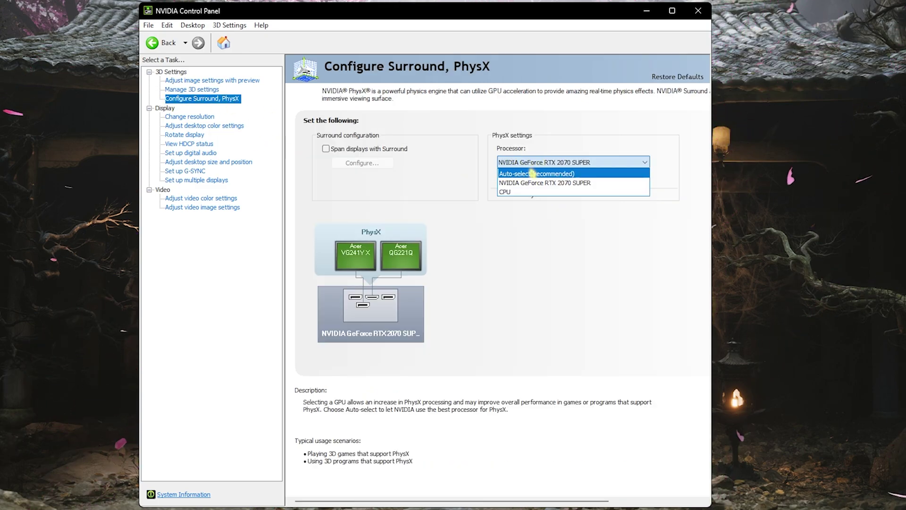
left_click(533, 183)
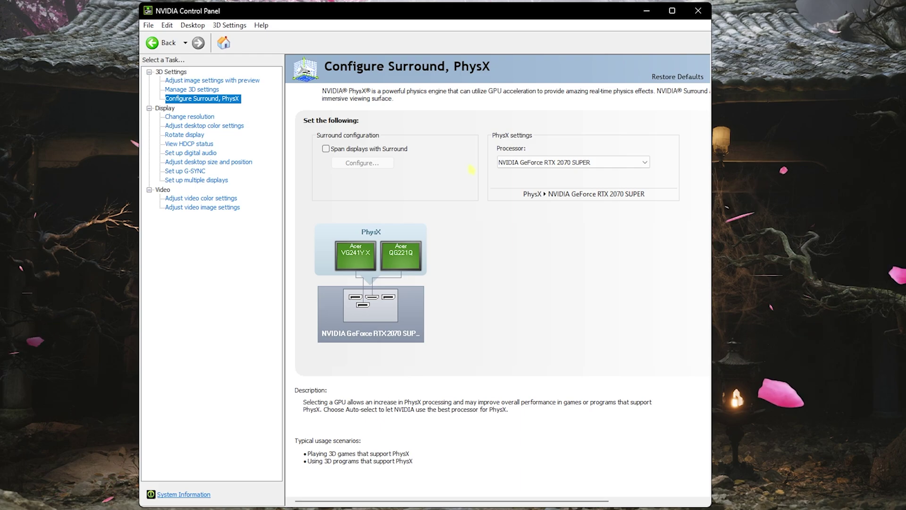
left_click(203, 126)
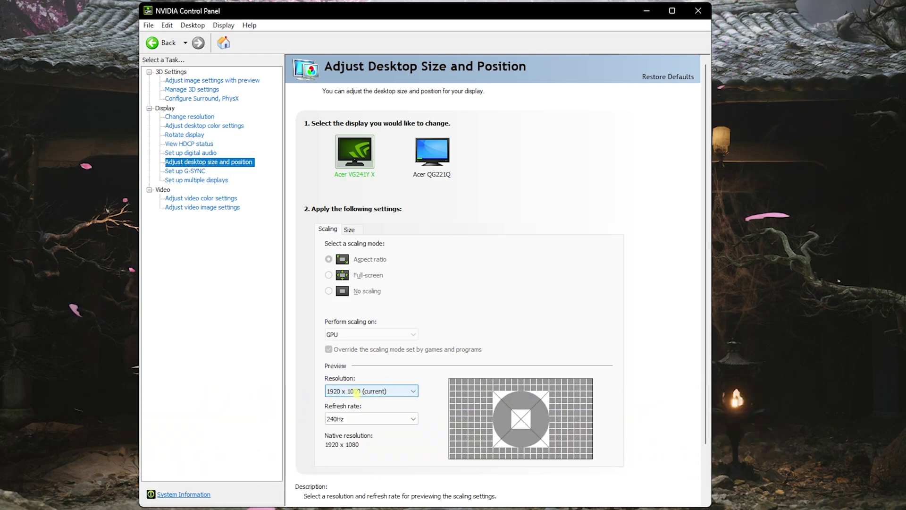
Keep the desktop resolution at 1920 x 1080 and the refresh rate at 240Hz
left_click(353, 391)
left_click(355, 402)
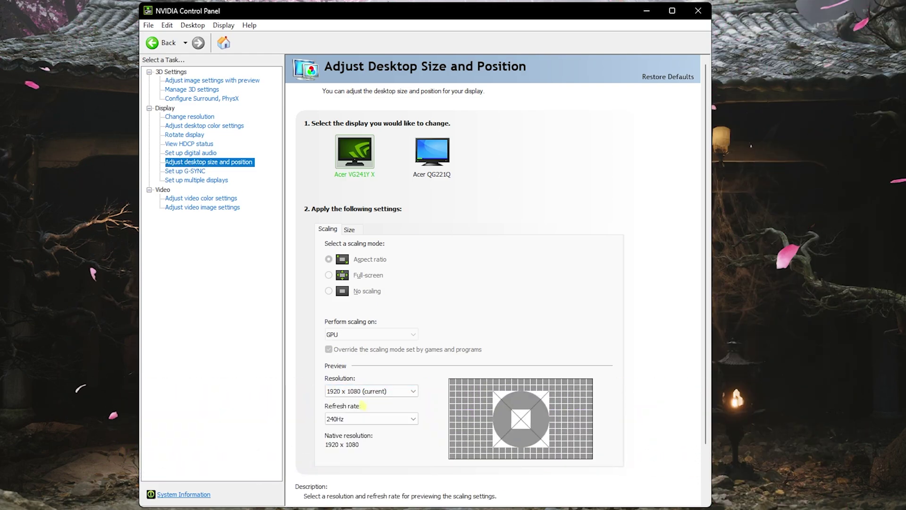
left_click(358, 419)
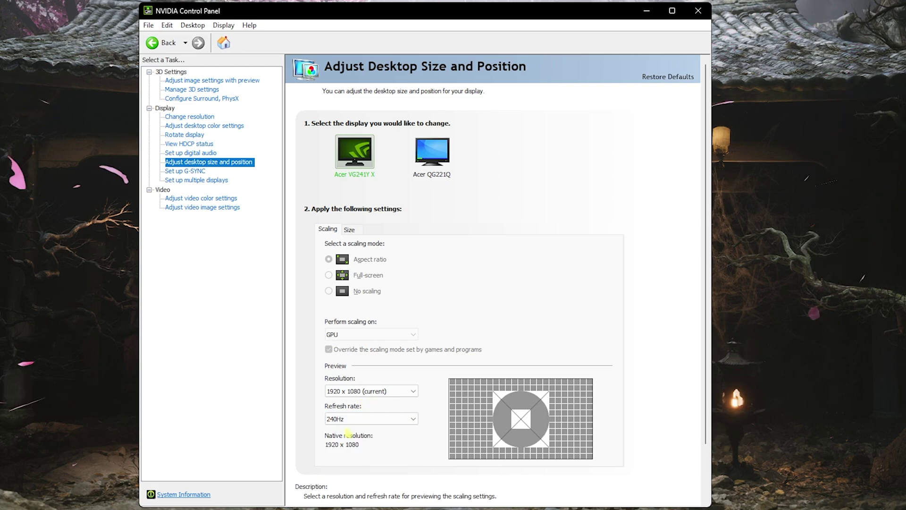
left_click(182, 199)
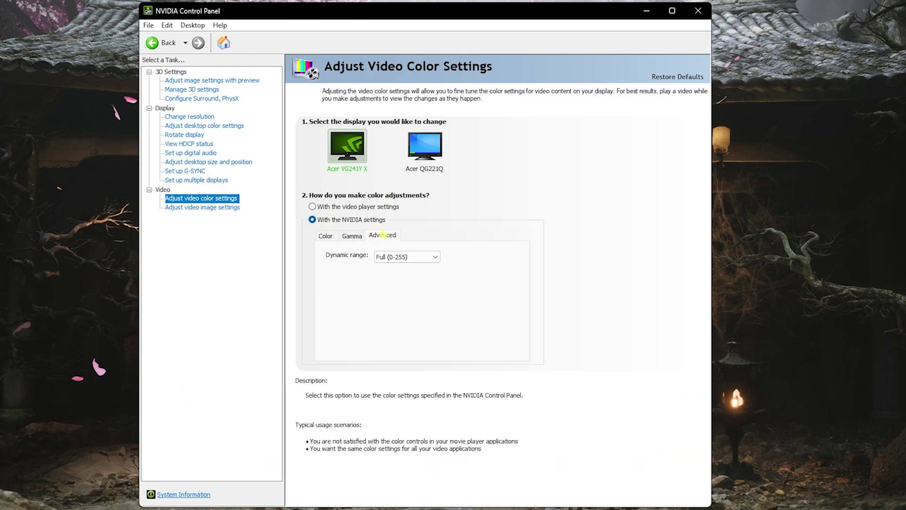
Keep video dynamic range at Full (0-255) on both displays, including the Acer QG221Q
left_click(403, 257)
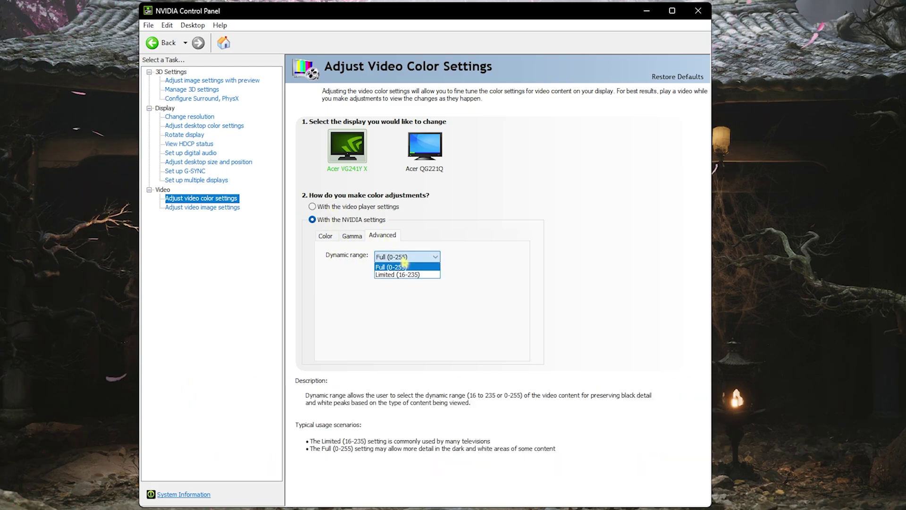
left_click(404, 268)
left_click(418, 161)
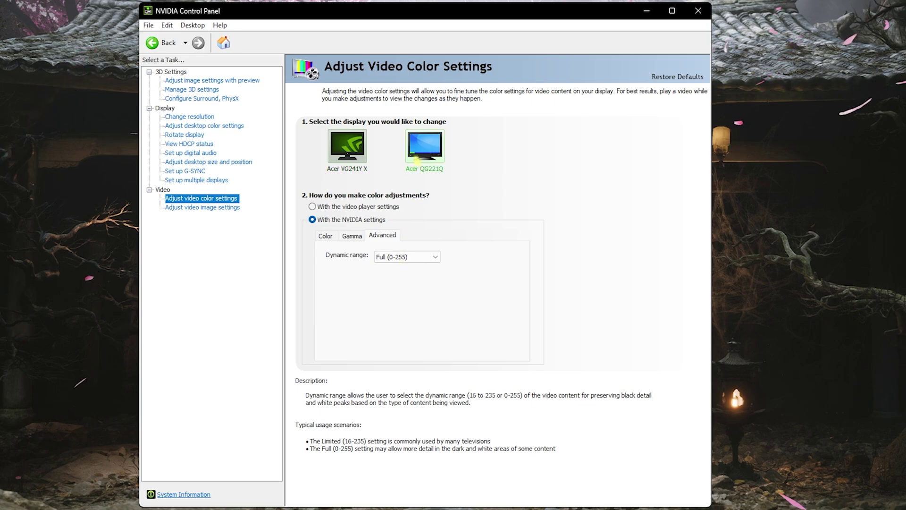
left_click(408, 256)
left_click(404, 256)
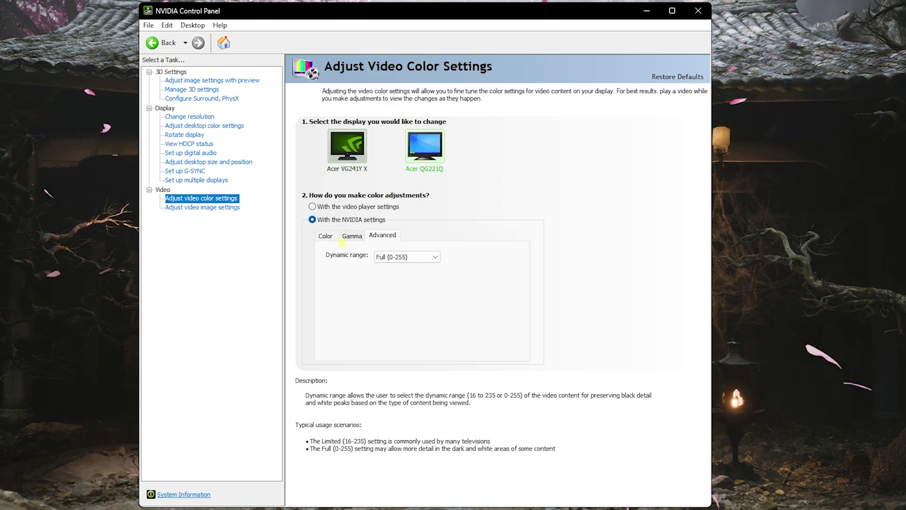
left_click(204, 208)
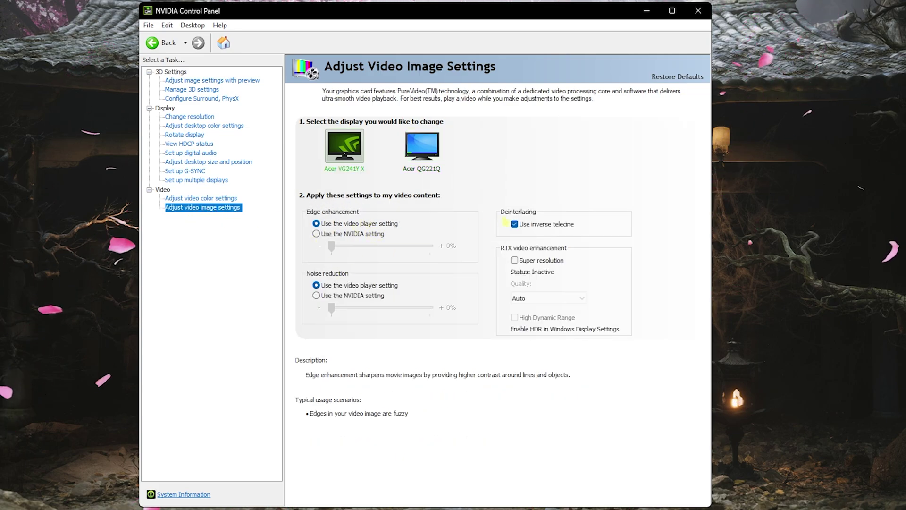
mouse_move(533, 231)
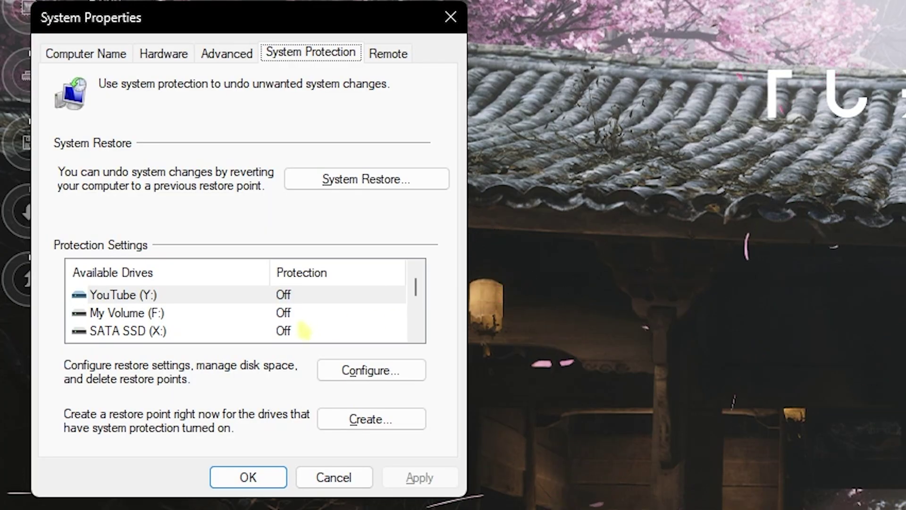
Create a restore point named 'WuA' for Local Disk (C:) and close System Properties
scroll(215, 324, "down", 1)
left_click(214, 325)
left_click(372, 419)
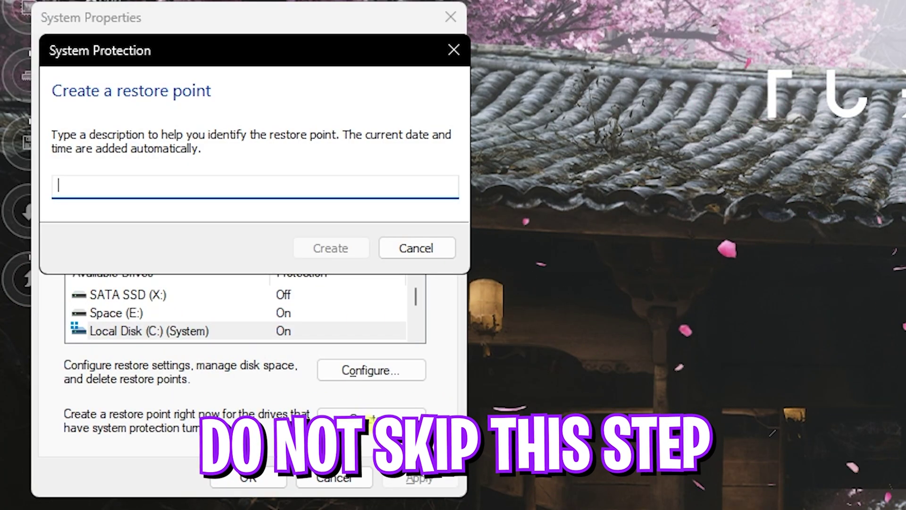
type("WuA")
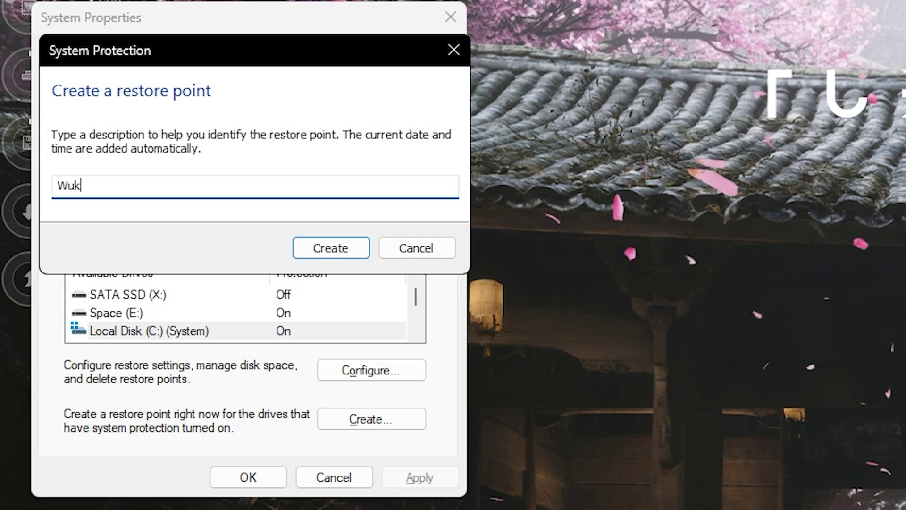
key("Return")
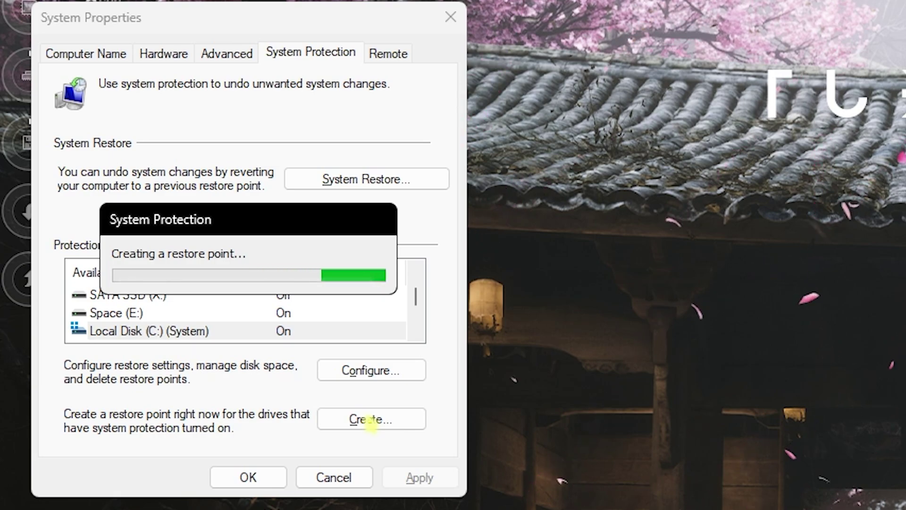
left_click(399, 268)
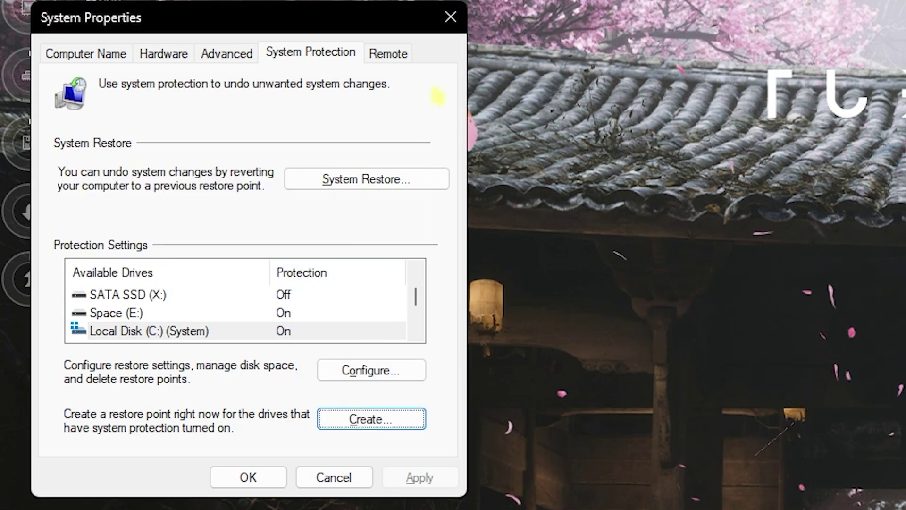
left_click(452, 19)
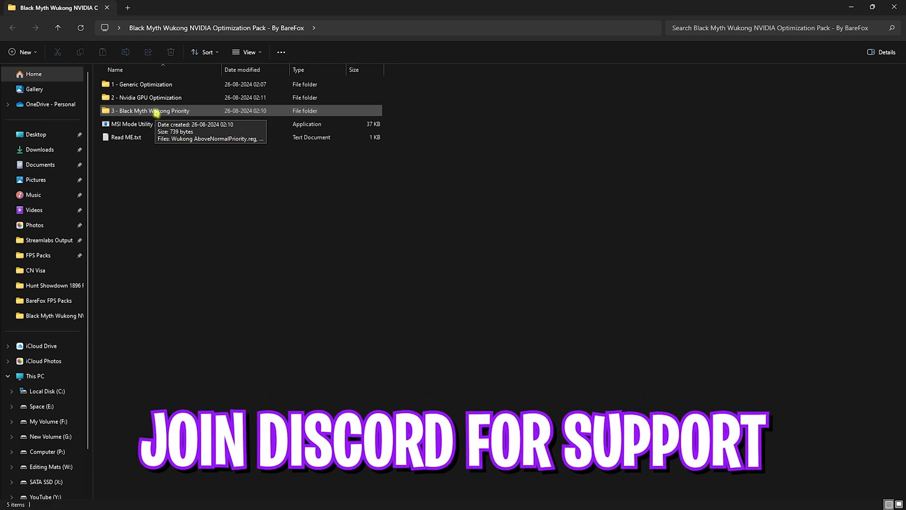
double_click(140, 86)
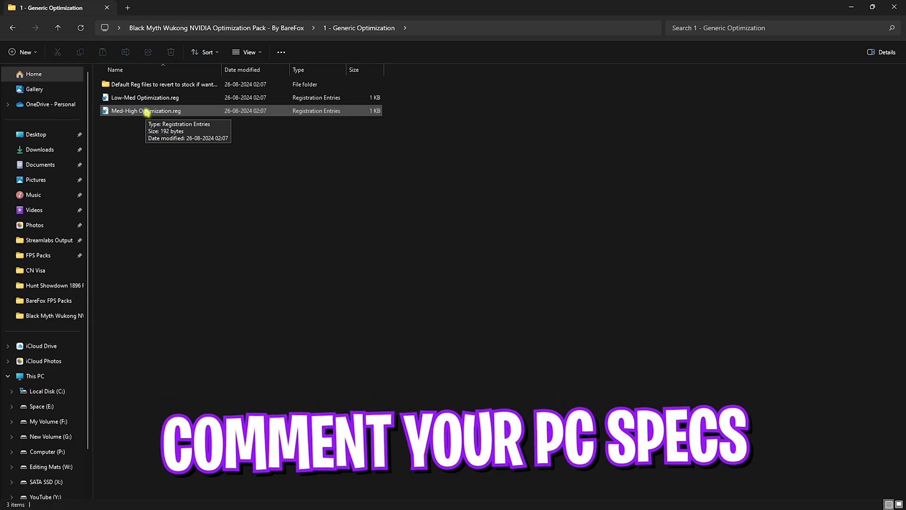
left_click_drag(147, 120, 138, 94)
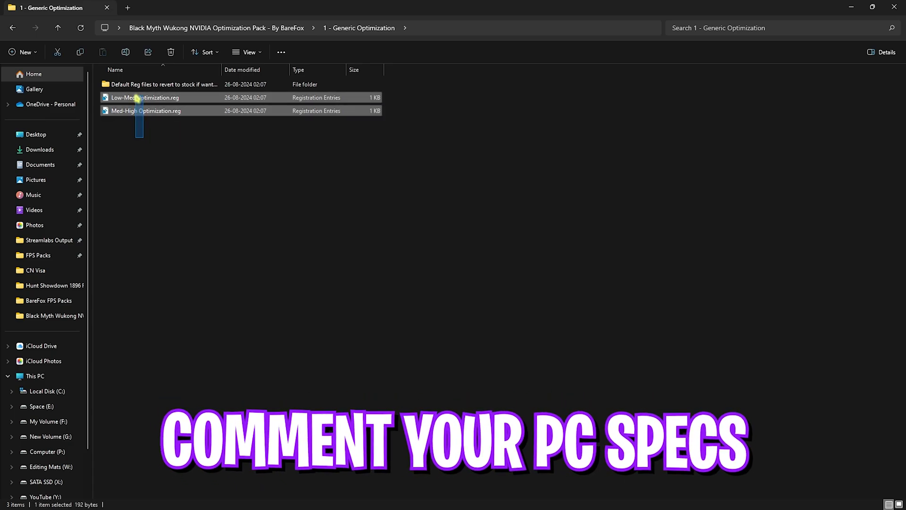
left_click(150, 144)
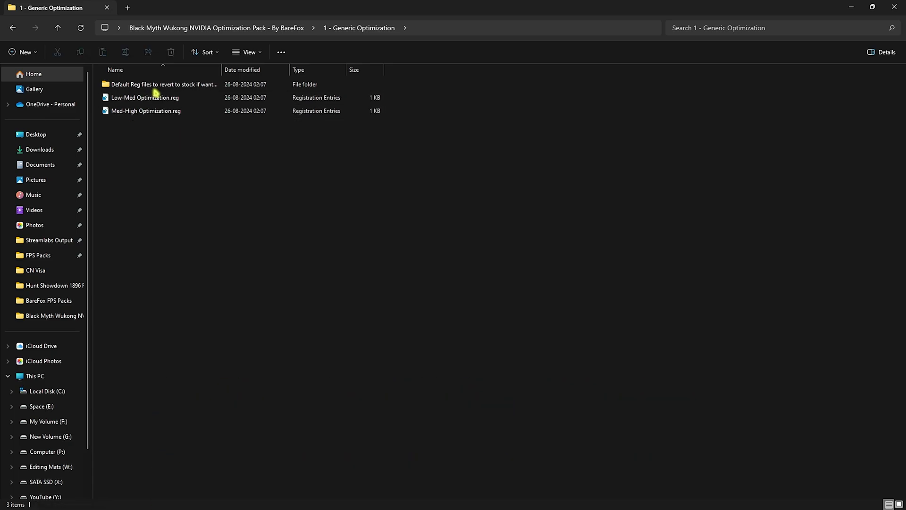
double_click(158, 86)
left_click_drag(151, 147, 150, 80)
left_click(167, 157)
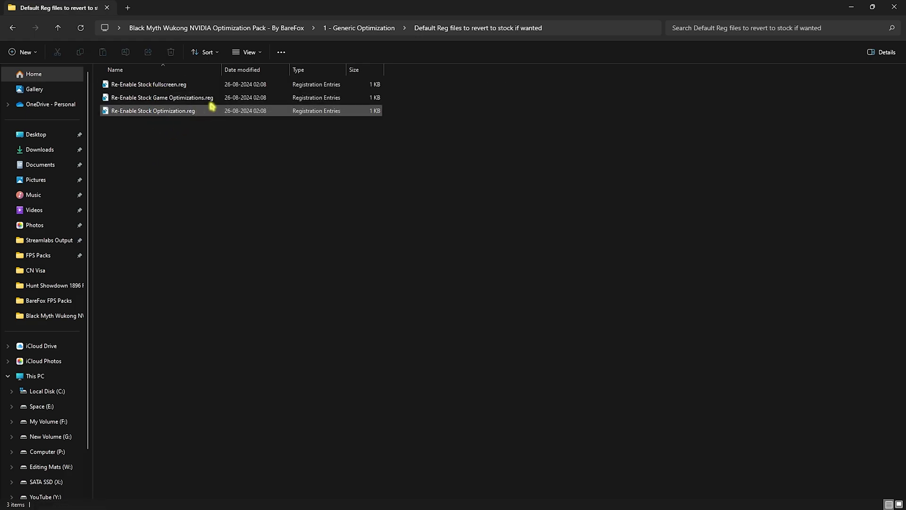
key("alt+Left")
key("alt+Left")
Browse the 2 - Nvidia GPU Optimization folder and inspect its five registry files
double_click(128, 99)
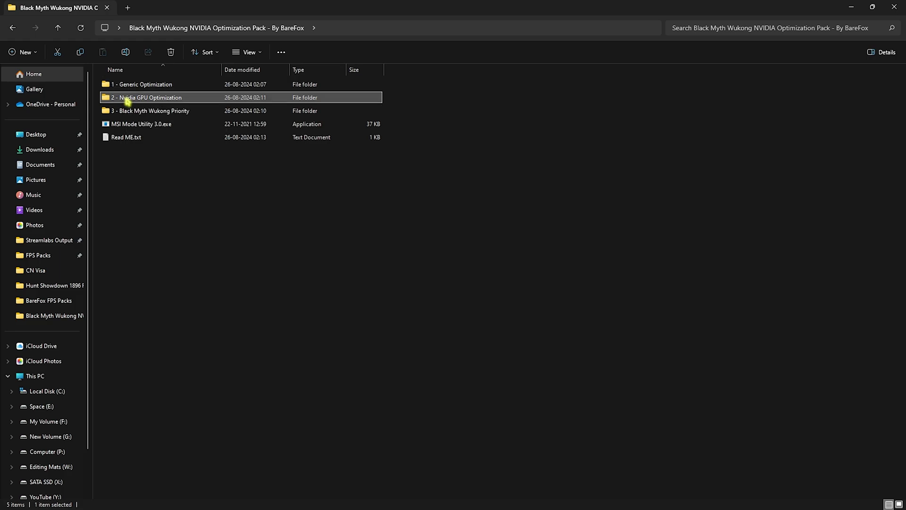
left_click_drag(176, 189, 137, 83)
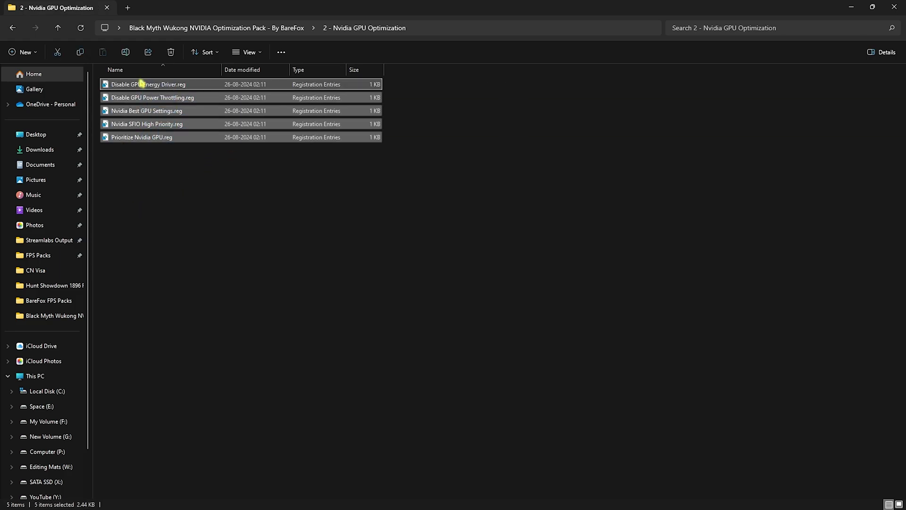
left_click_drag(242, 212, 166, 81)
left_click_drag(216, 204, 161, 81)
left_click(155, 190)
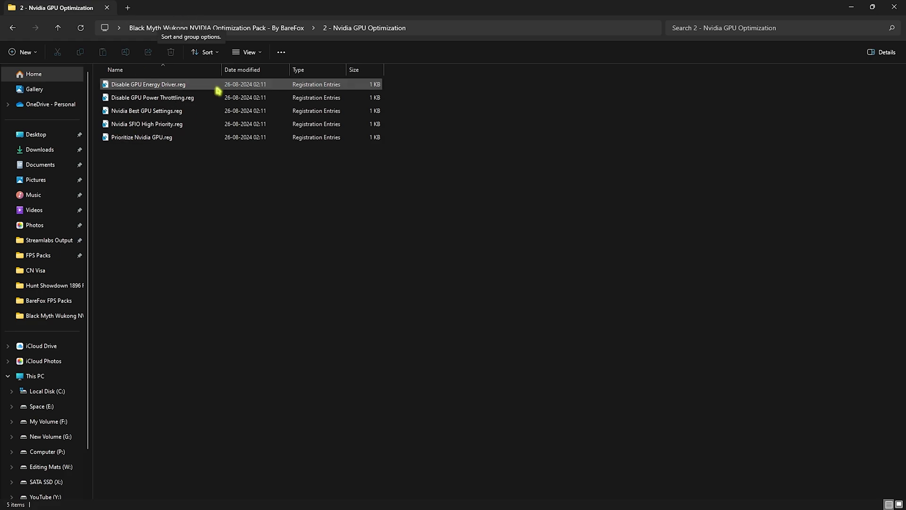
Look inside 3 - Black Myth Wukong Priority, then select MSI Mode Utility 3.0.exe
left_click(236, 28)
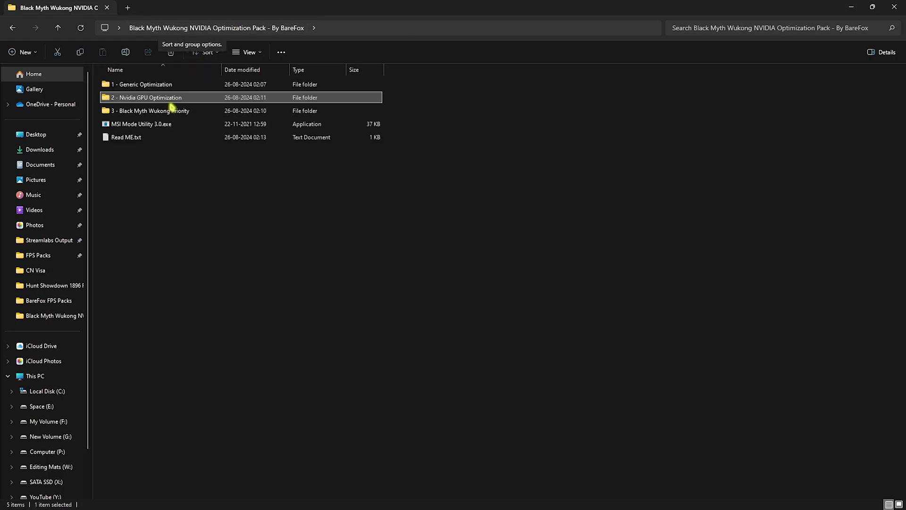
double_click(132, 115)
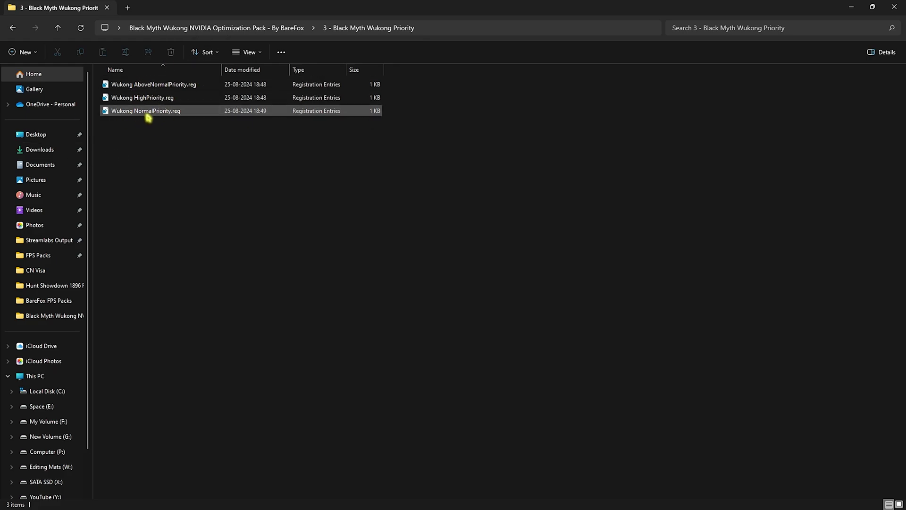
left_click(179, 28)
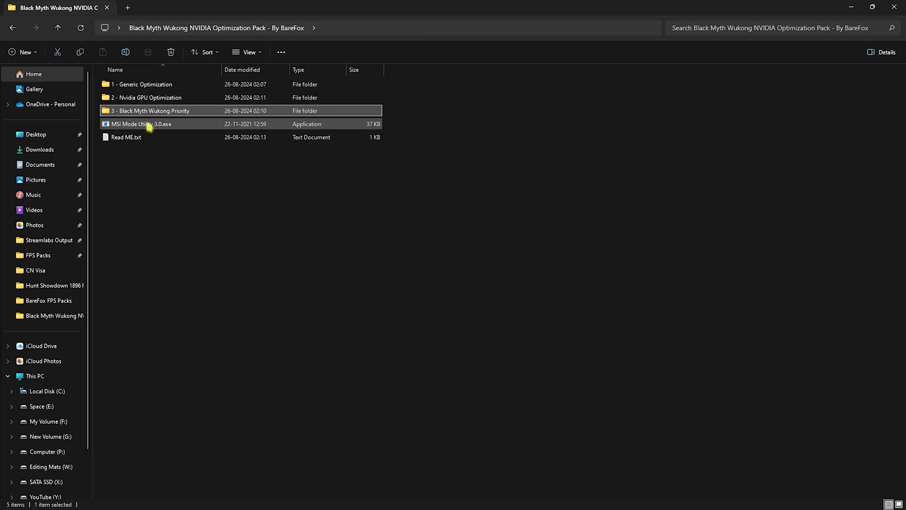
left_click(149, 126)
Run MSI Mode Utility as administrator and set the RTX 2070 SUPER's interrupt priority to High
right_click(156, 128)
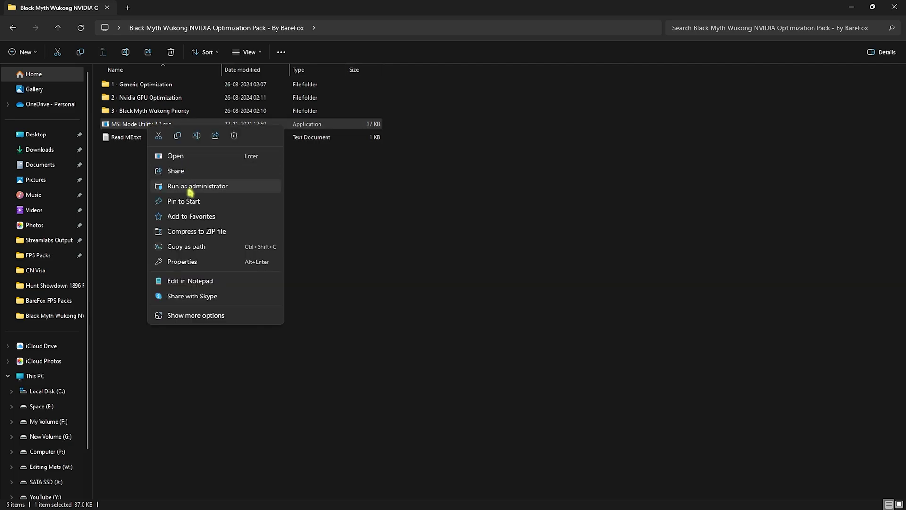
left_click(190, 187)
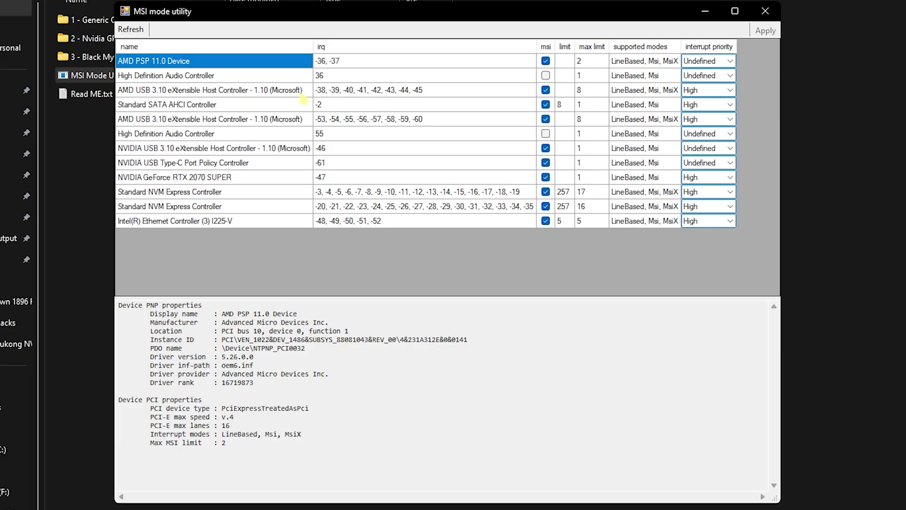
left_click(221, 178)
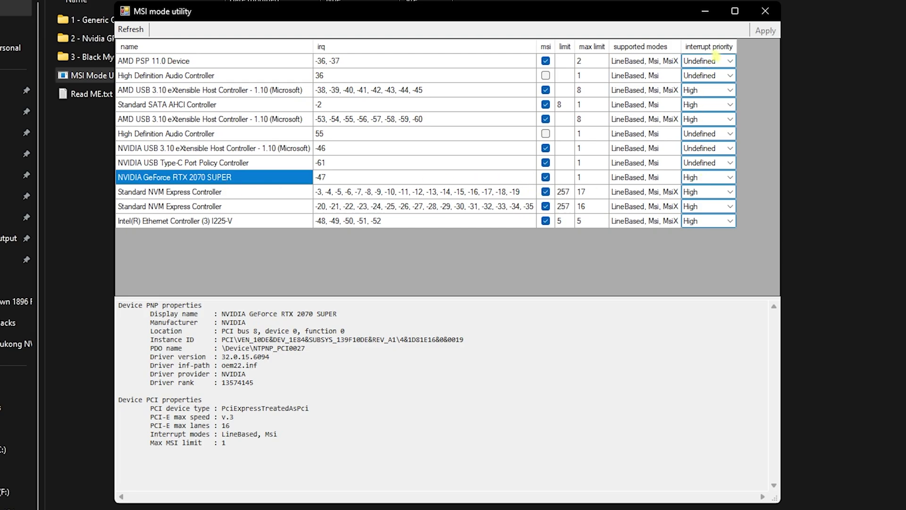
left_click(731, 177)
left_click(724, 187)
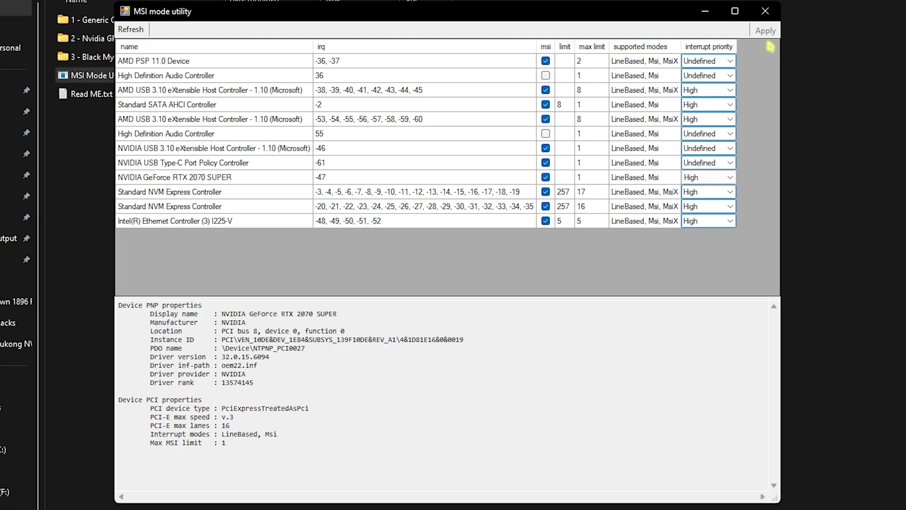